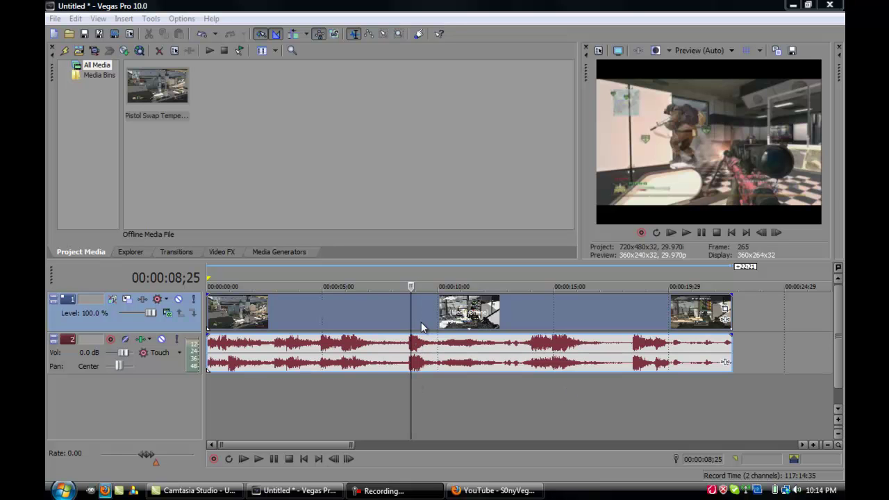
- In the gameplay clip's Properties, turn off Maintain aspect ratio and turn on Disable resample
right_click(421, 321)
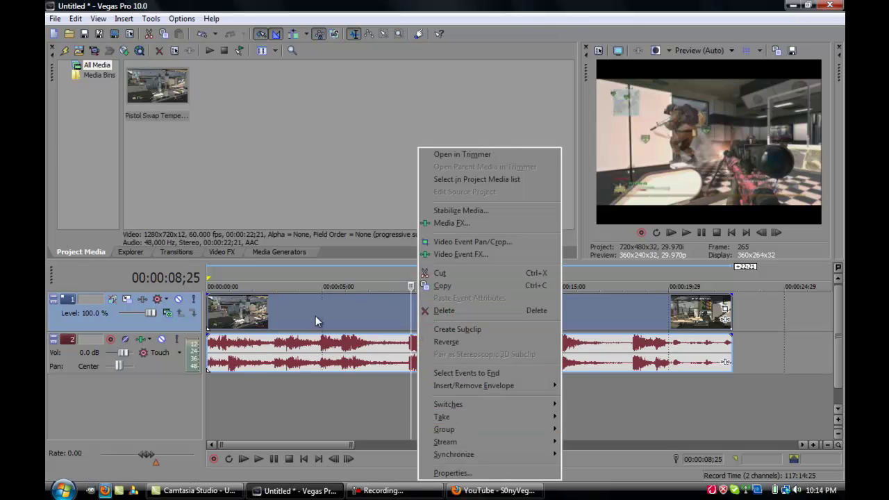
click(453, 473)
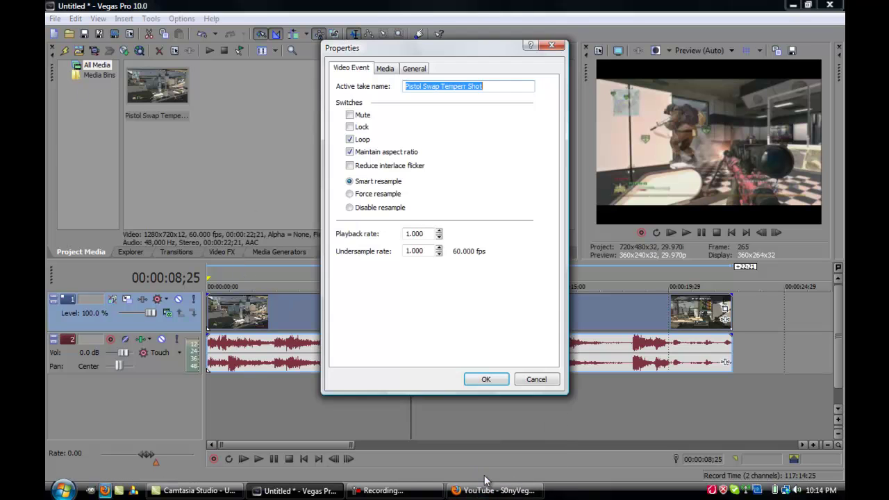
click(350, 151)
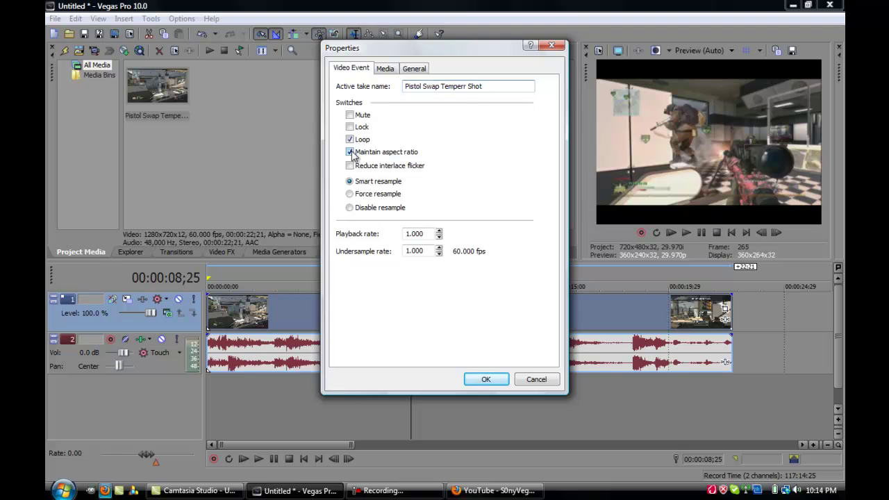
click(350, 209)
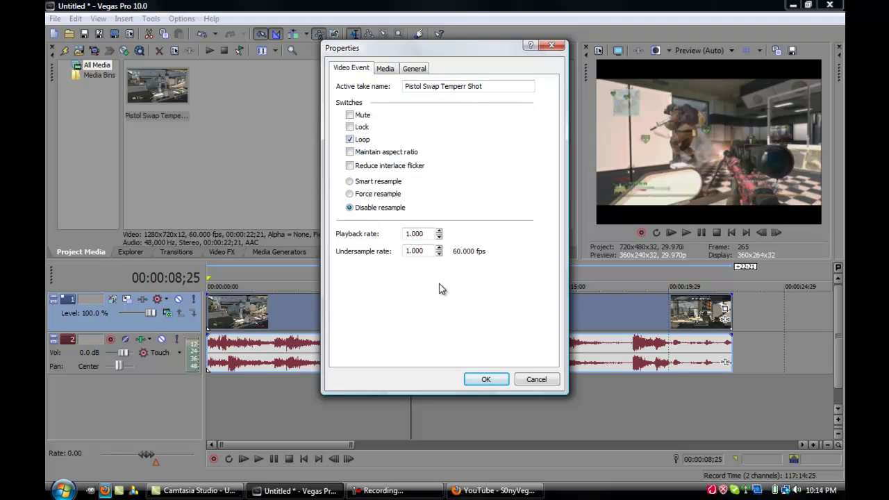
click(486, 380)
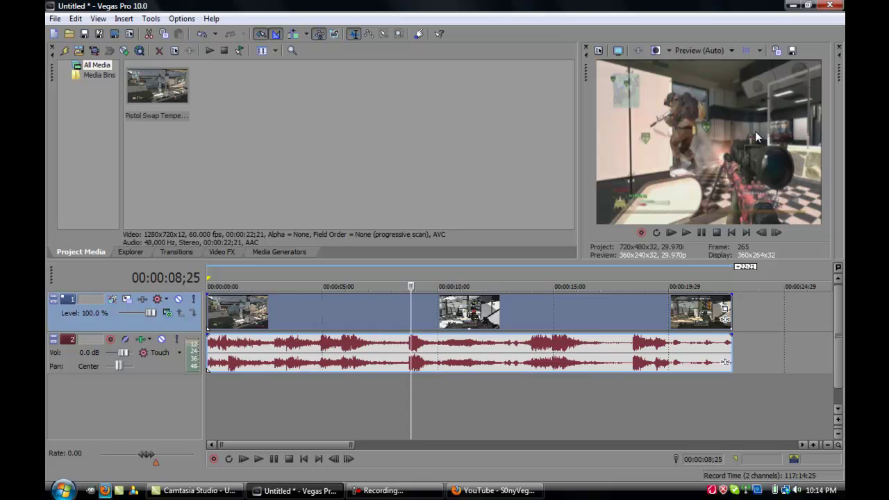
- Widen the Preview pane and crop the clip's pan/crop frame inward to 1,257.5 × 707.4
click(839, 47)
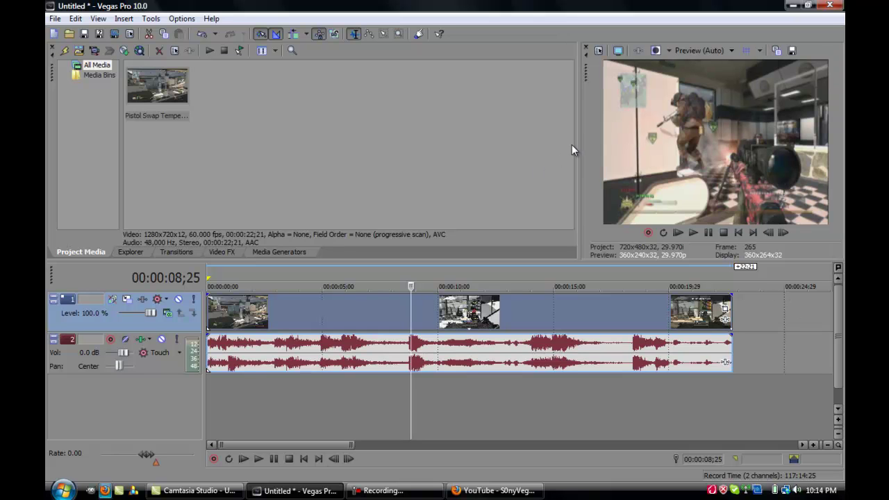
drag(578, 144, 560, 144)
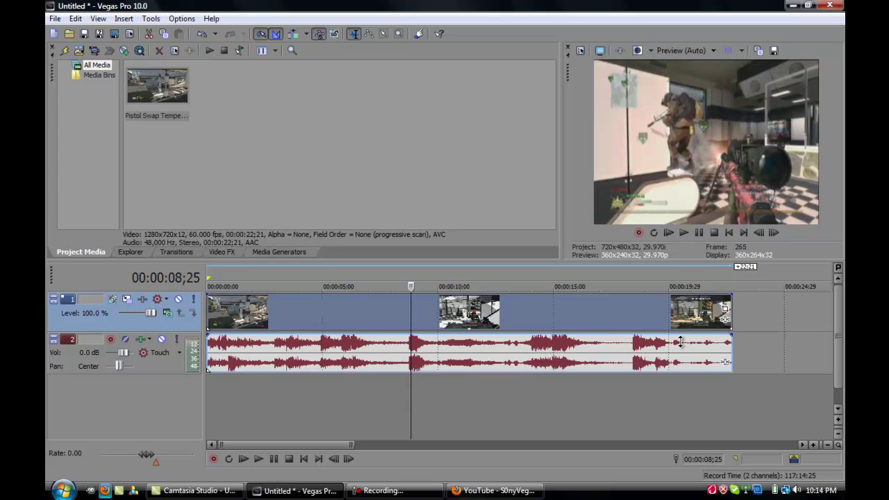
click(723, 307)
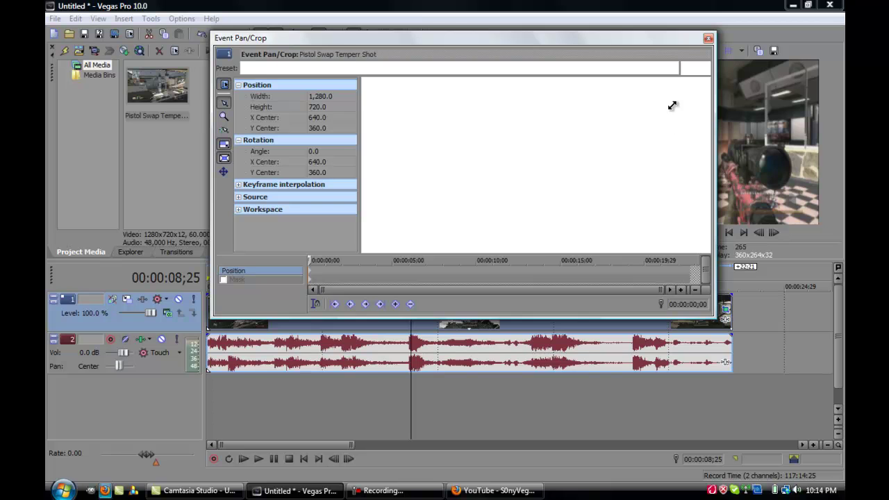
drag(678, 87, 676, 88)
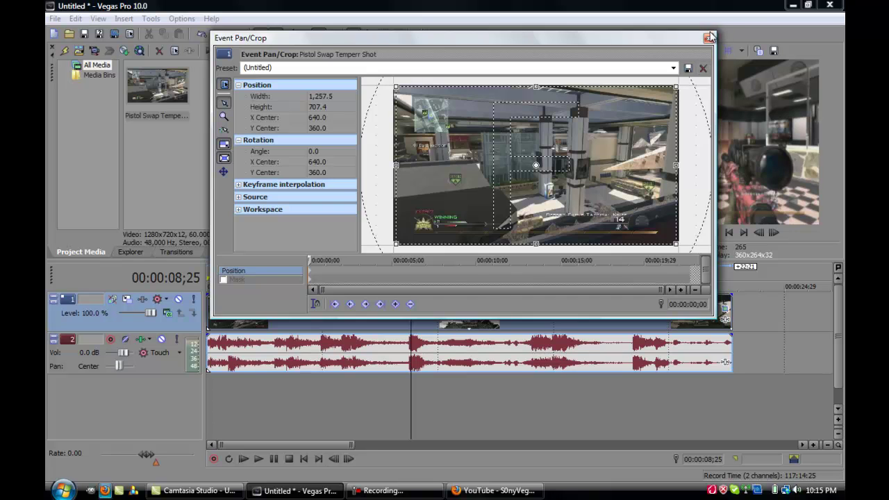
click(708, 37)
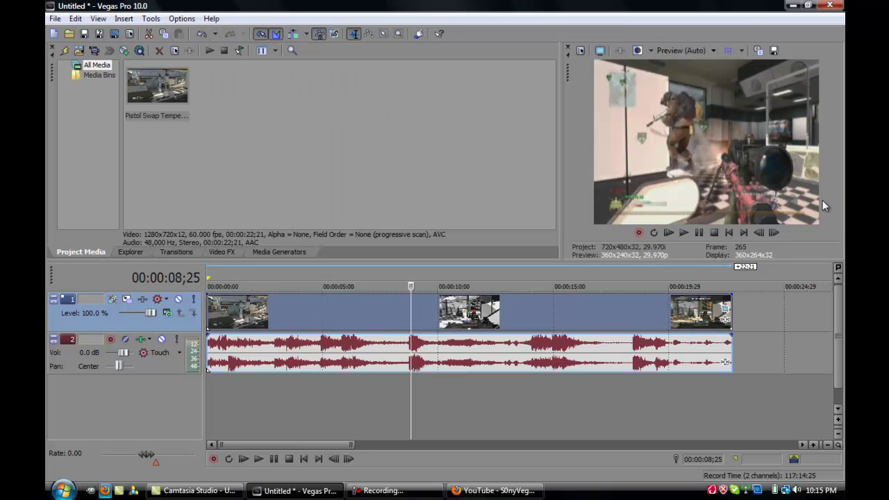
- Drop a Brightness and Contrast preset with contrast 0.20 onto the gameplay clip
click(236, 251)
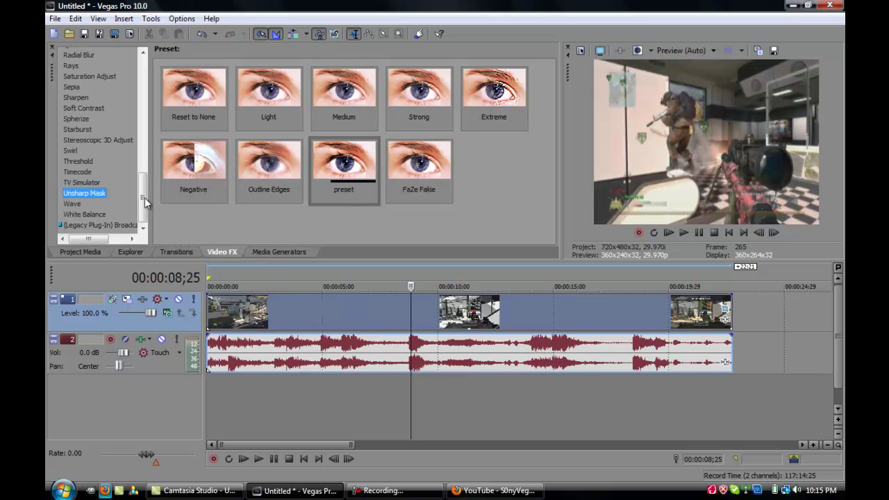
scroll(104, 191, up, 15)
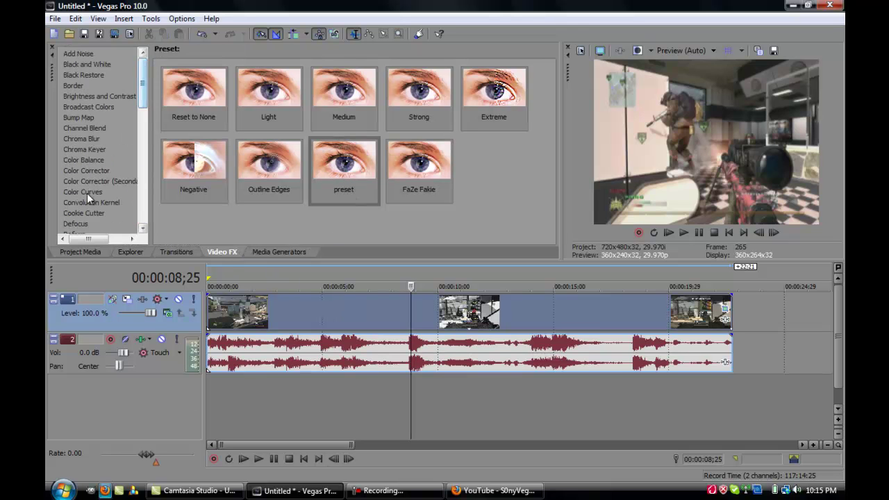
click(91, 97)
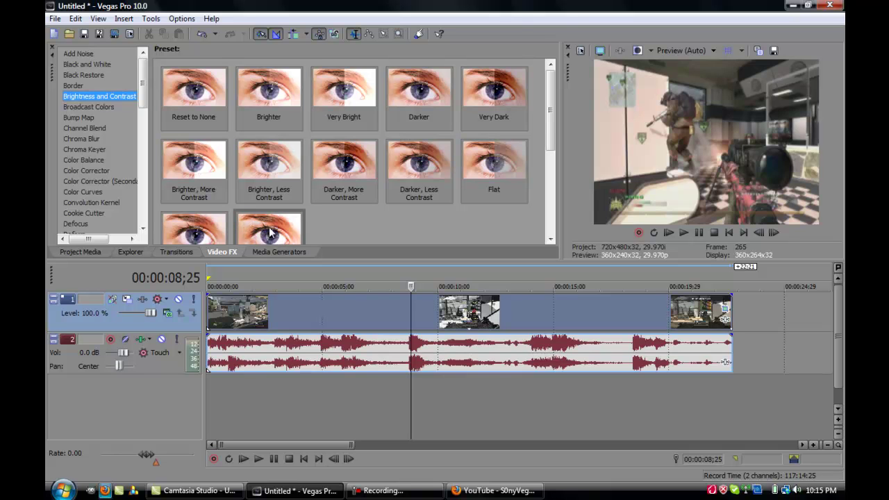
drag(290, 229, 345, 250)
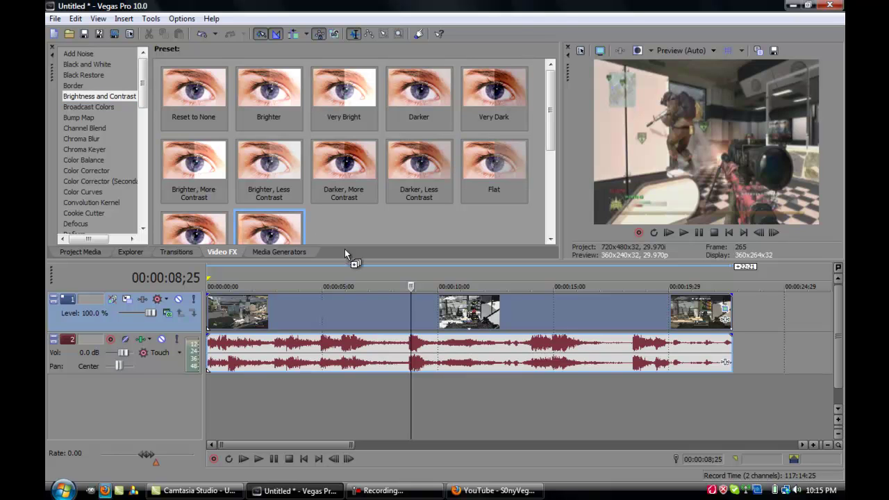
drag(394, 312, 394, 320)
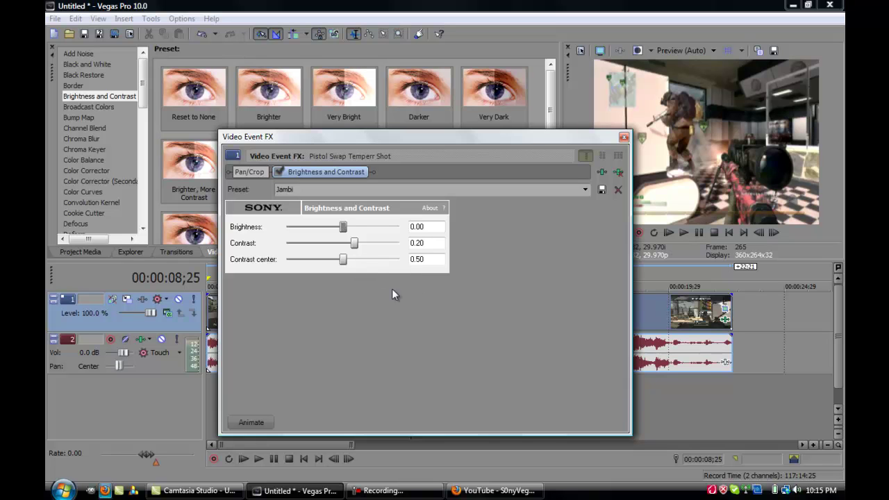
click(624, 137)
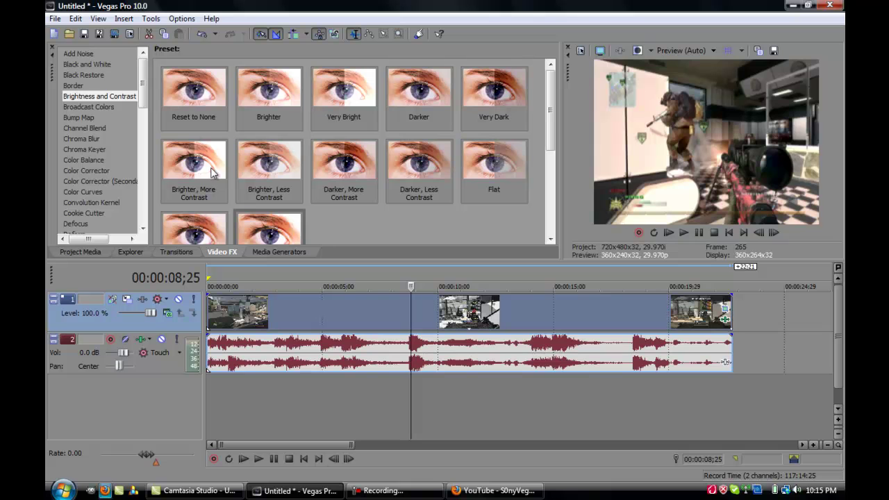
- Apply a Color Curves preset to the gameplay clip
drag(142, 85, 143, 96)
click(86, 157)
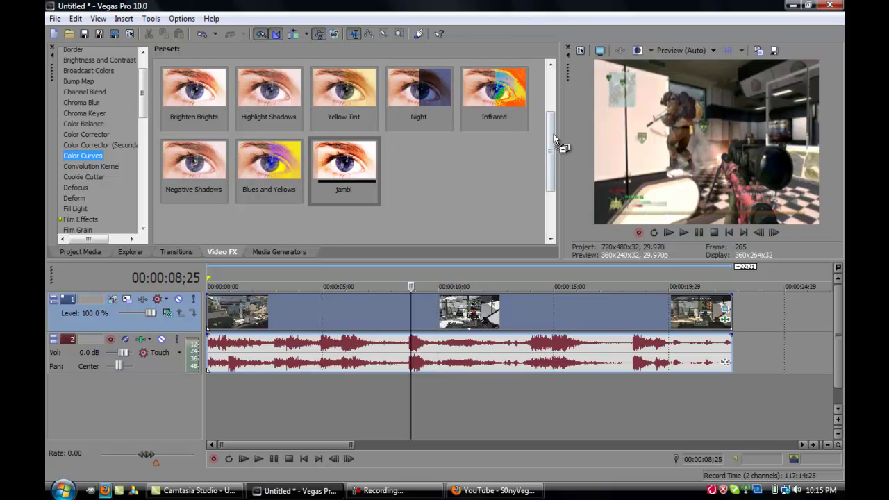
drag(553, 135, 538, 102)
drag(337, 235, 486, 312)
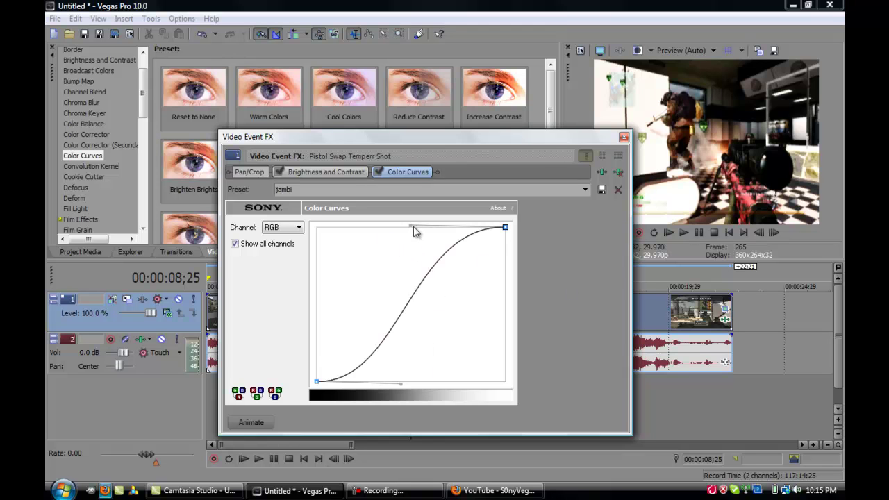
- Reset the color curve, bend it into an S-shape, then choose the jambi curve preset
click(575, 194)
click(494, 200)
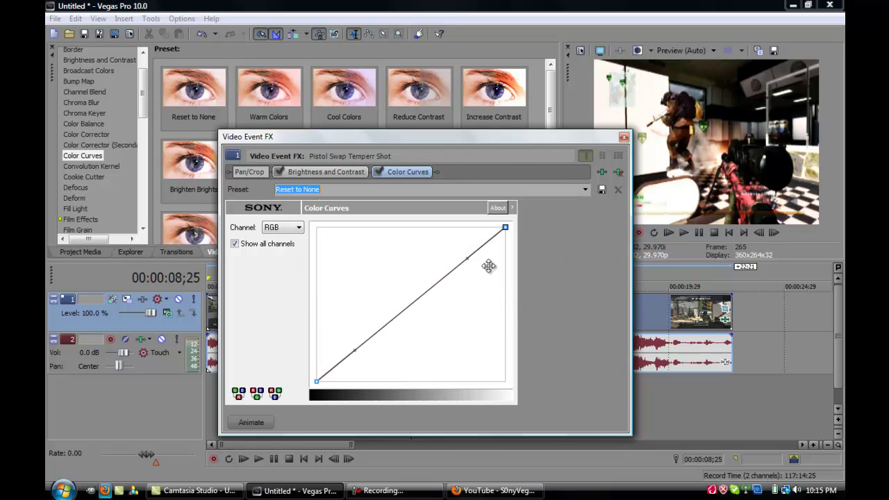
click(449, 250)
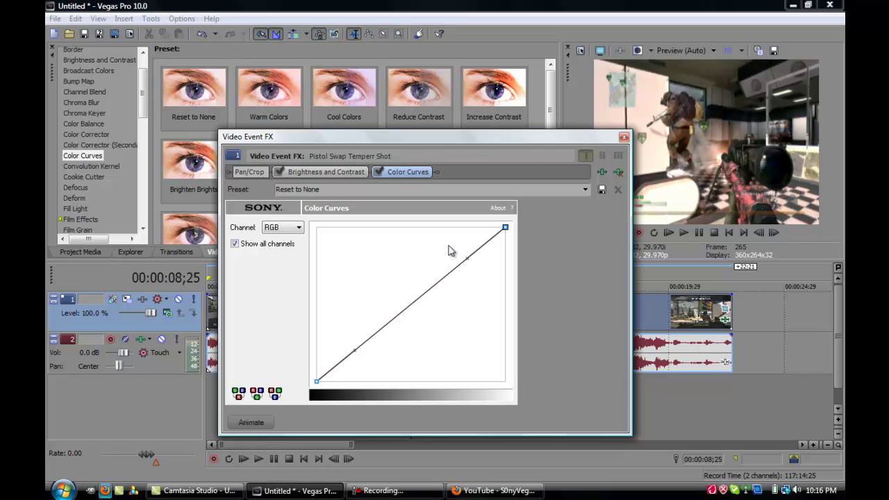
drag(449, 250, 414, 230)
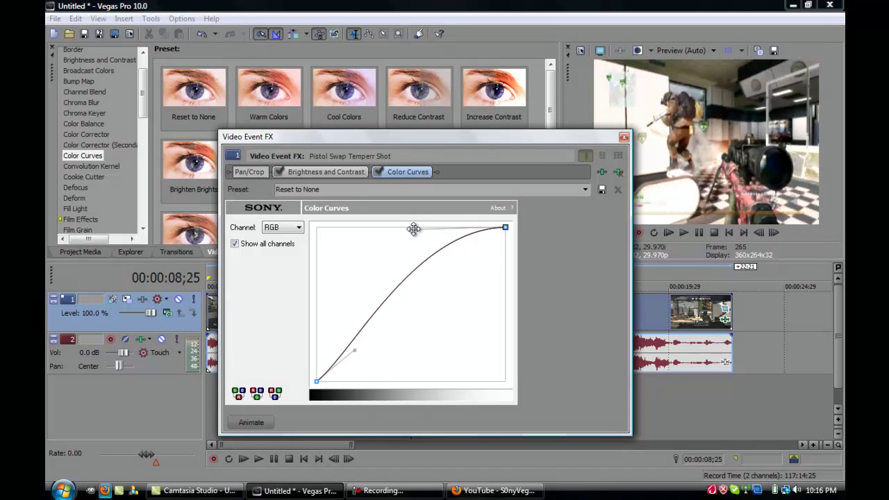
drag(355, 351, 401, 385)
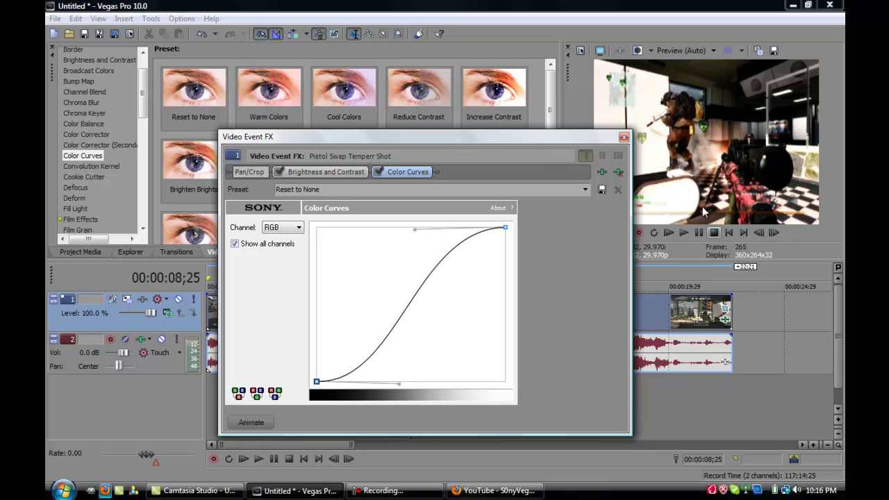
click(585, 190)
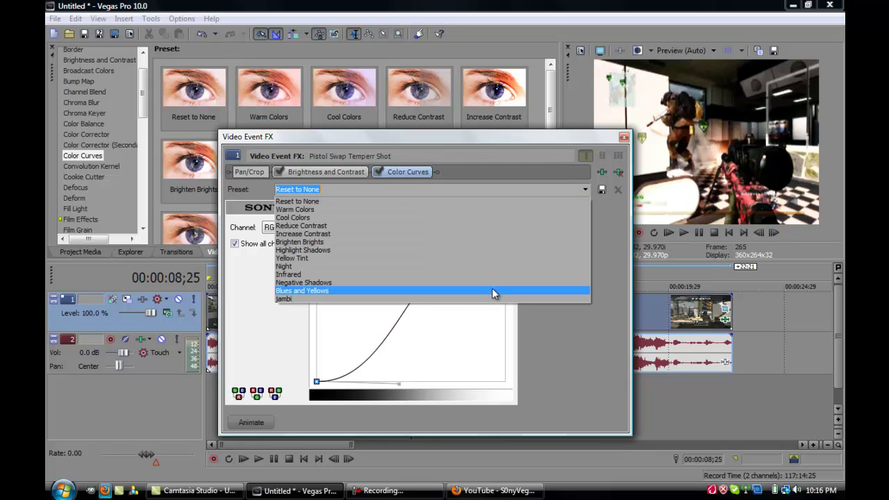
click(486, 299)
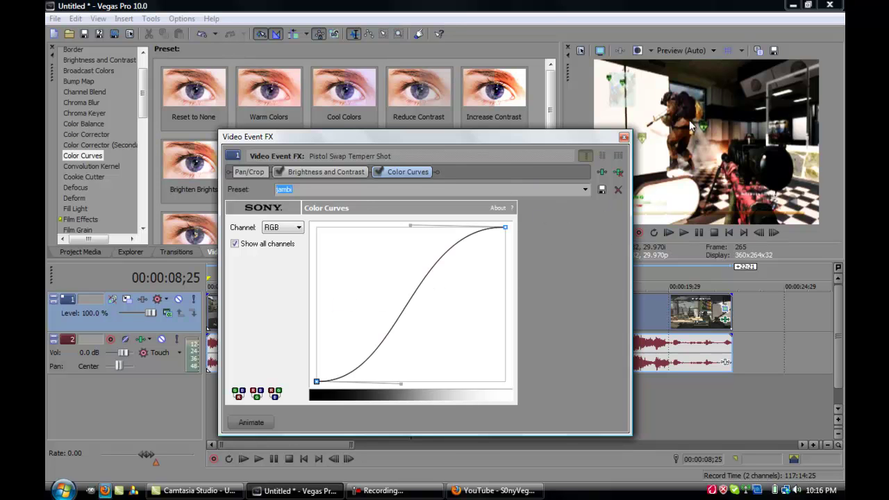
click(624, 137)
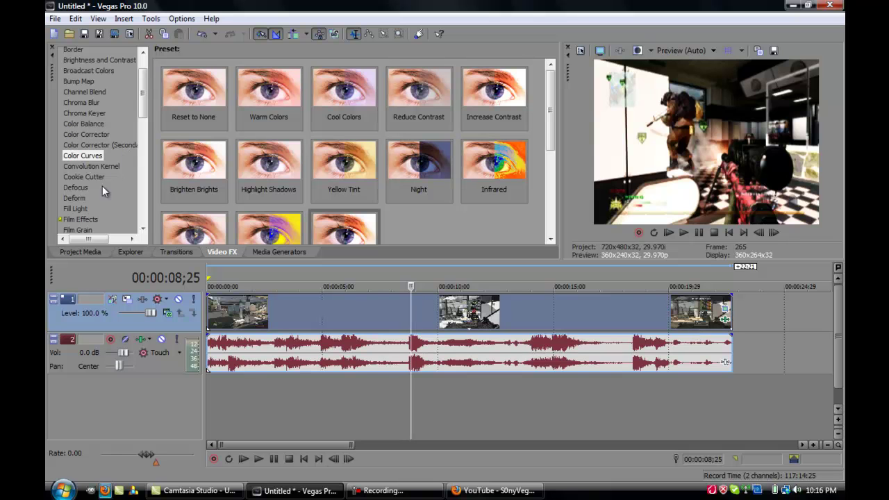
- Drag the Saturation Adjust jambi preset (Amount 1.0, Center 0.25, Low -0.75) onto the clip
drag(142, 113, 139, 219)
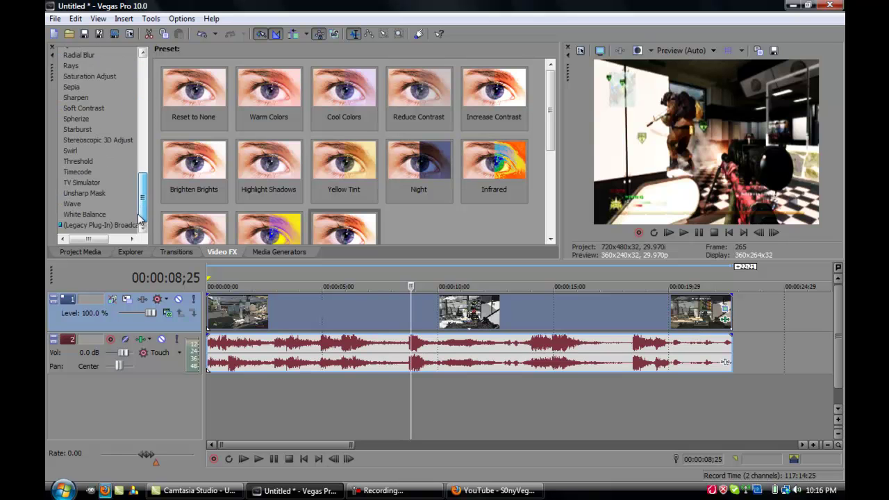
click(100, 76)
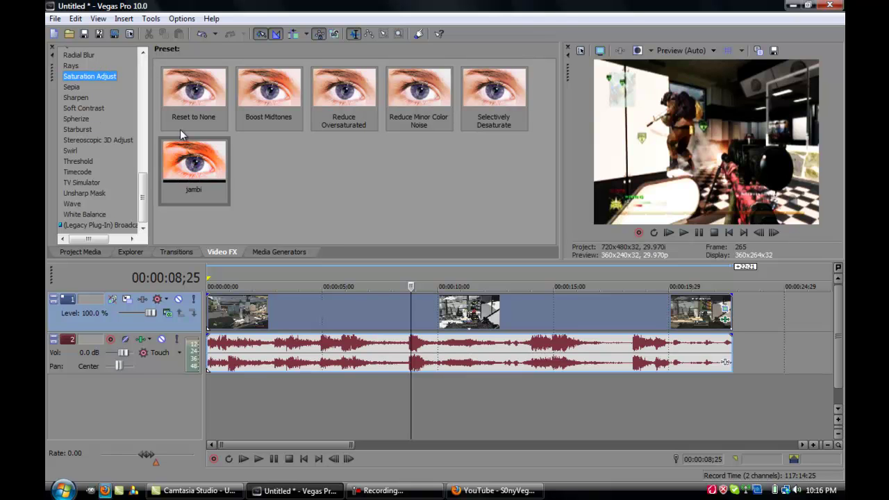
drag(196, 170, 433, 297)
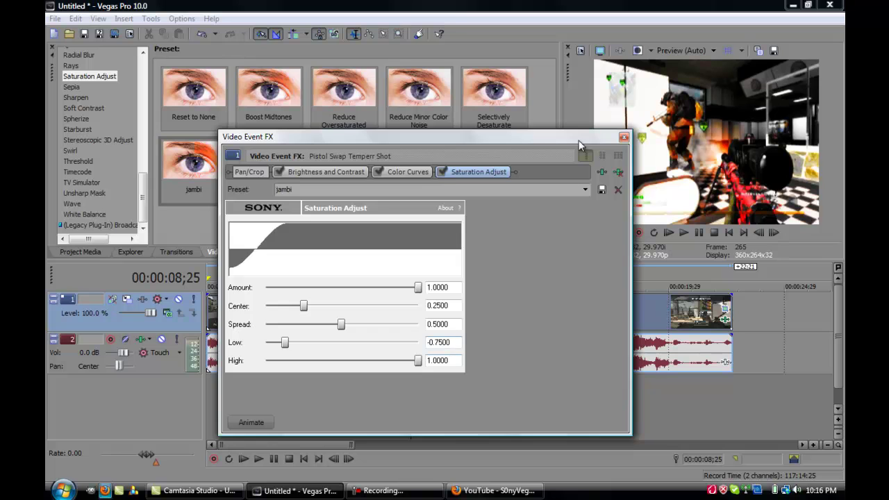
- Add Sharpen and the FaZe Fakie Unsharp Mask preset (Amount 0.242, Radius 0.280) to the clip
click(625, 137)
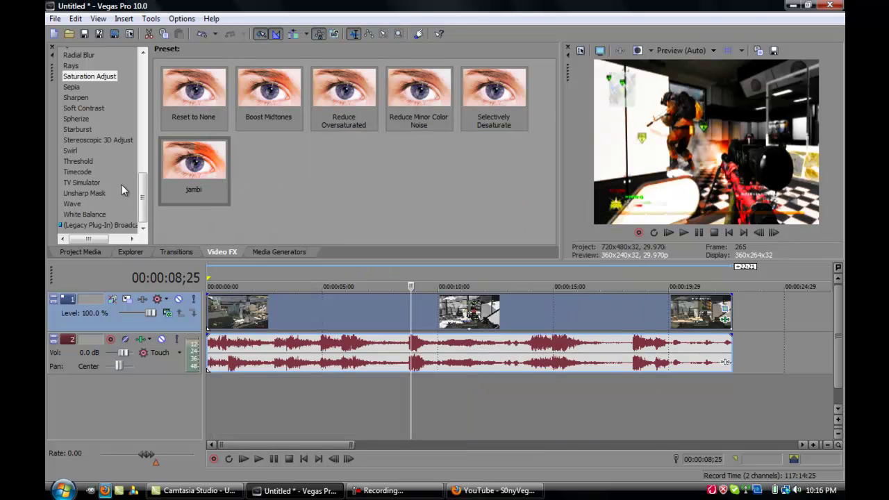
drag(78, 97, 378, 313)
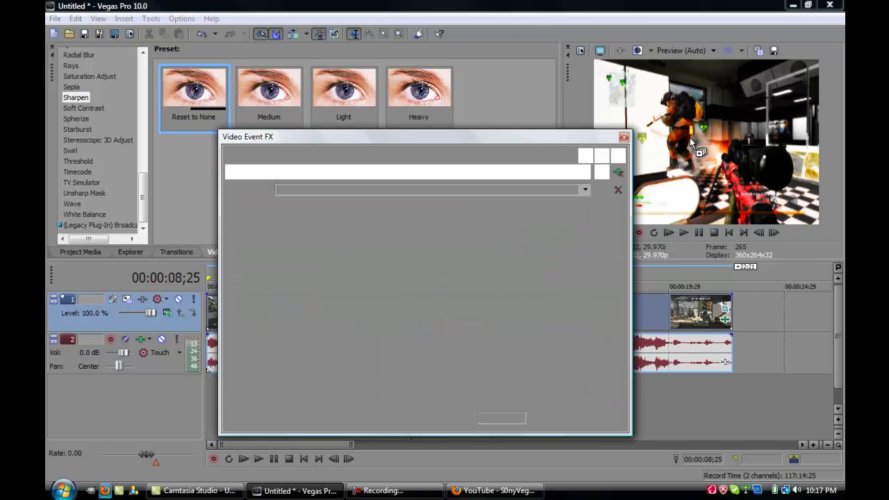
click(625, 139)
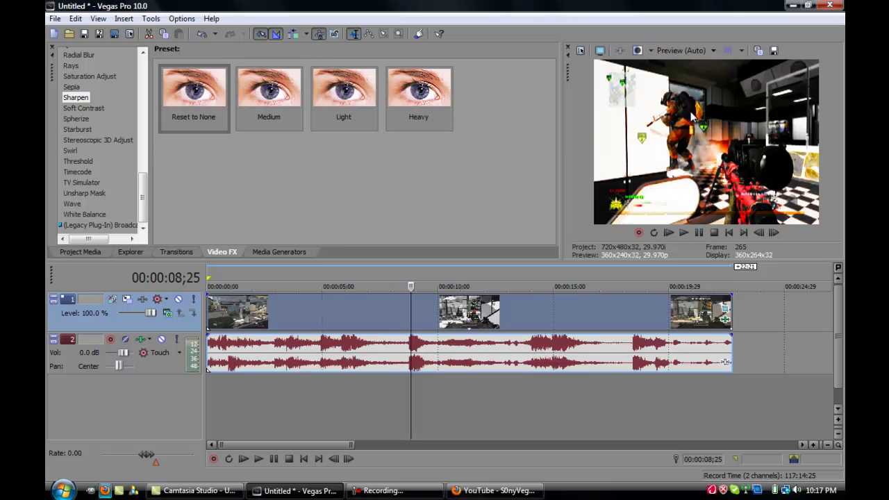
click(98, 193)
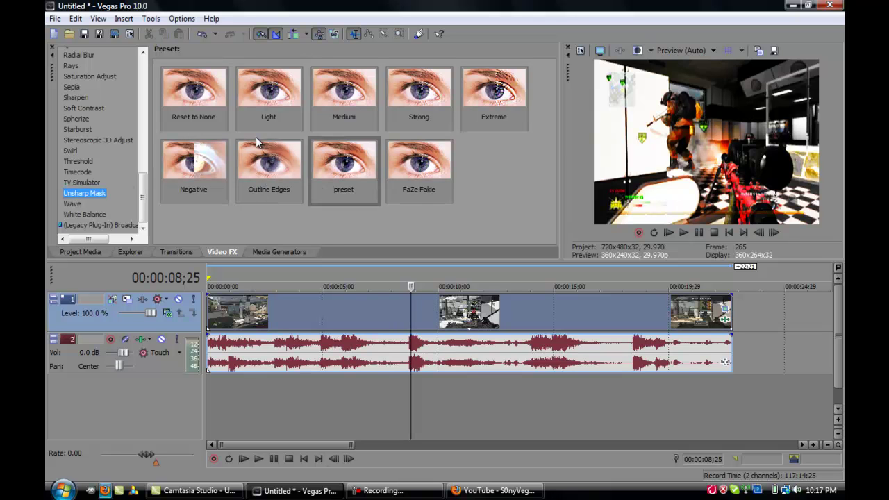
drag(325, 175, 449, 316)
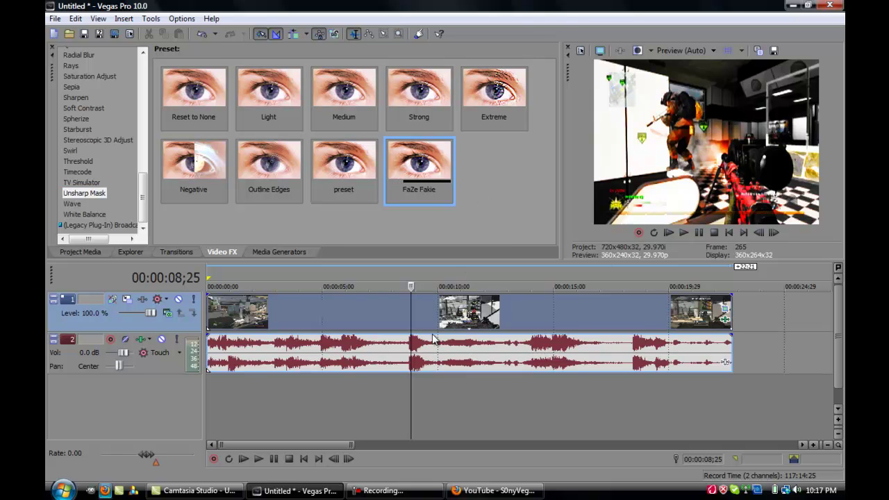